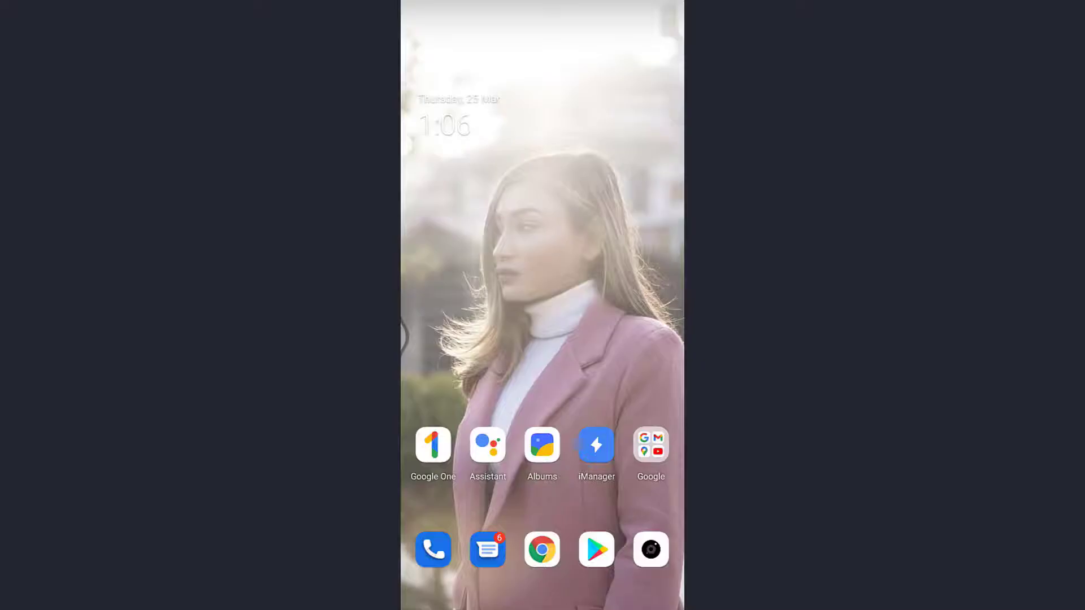
Swipe to the next home screen page and launch the Outlook mail app.
drag(637, 297, 442, 298)
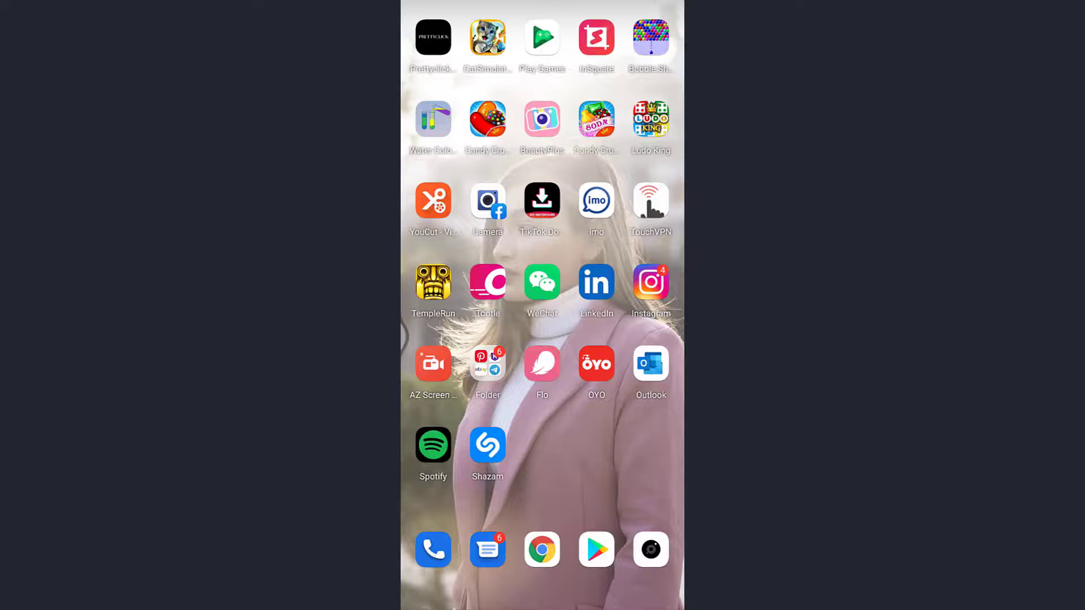
click(651, 365)
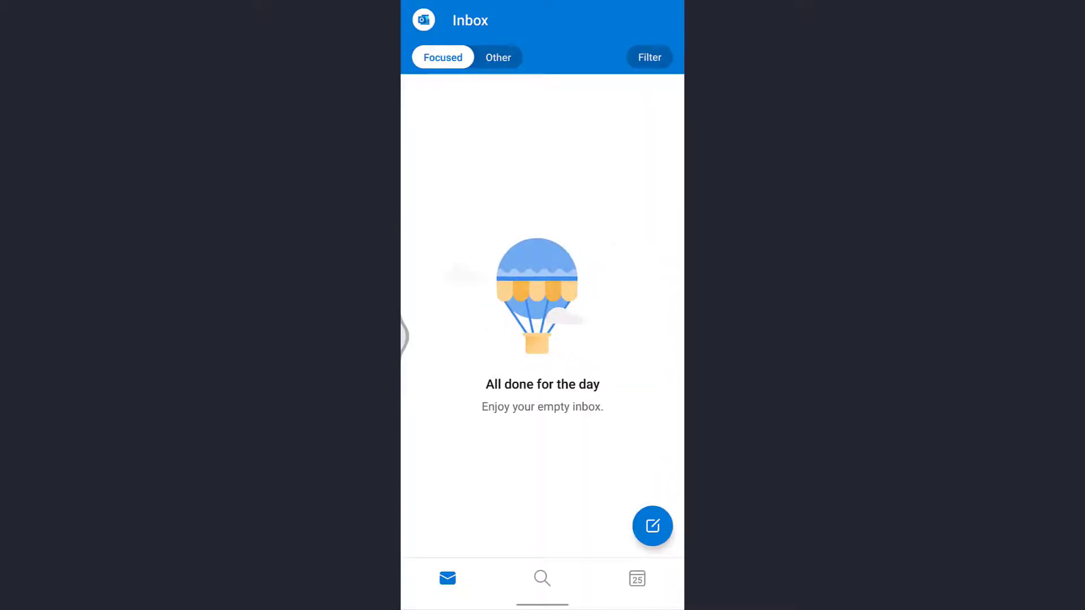
Go from the account drawer into Outlook's Settings to reach Preferences.
click(423, 21)
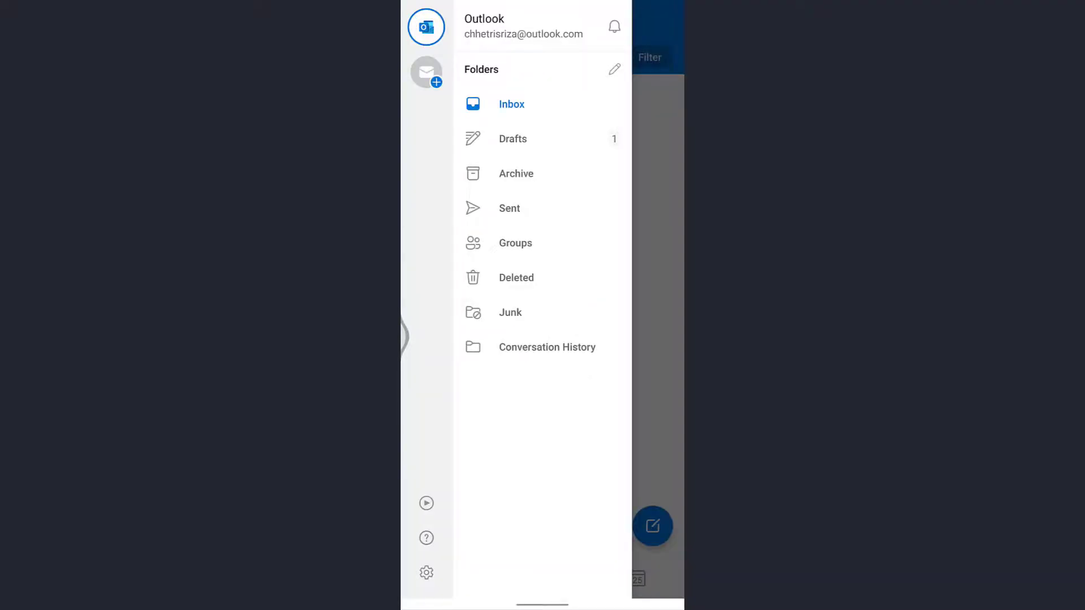
click(426, 572)
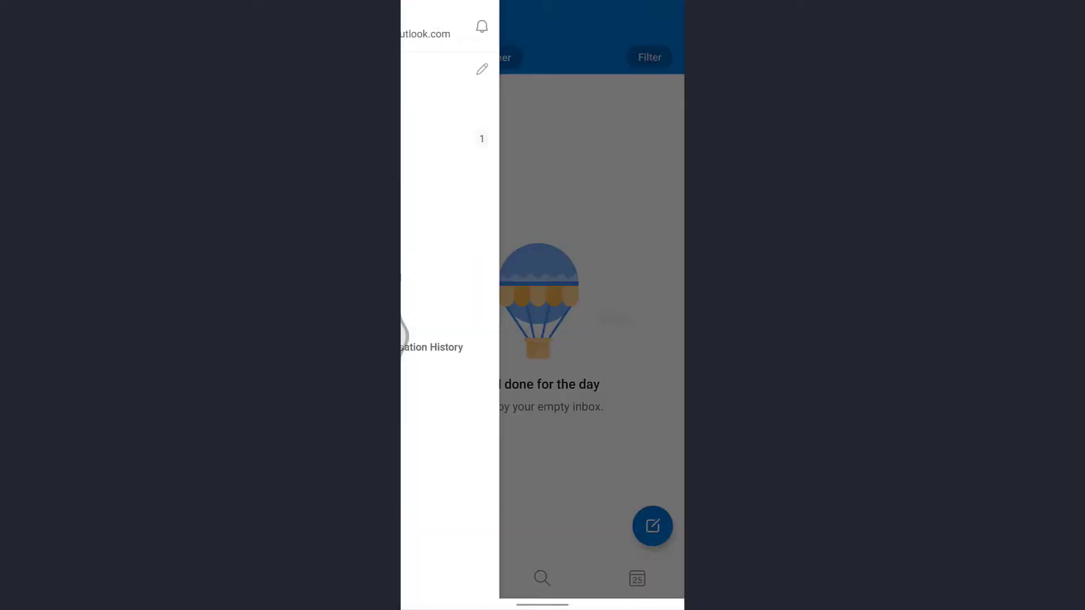
scroll(543, 339, down, 5)
scroll(542, 340, down, 3)
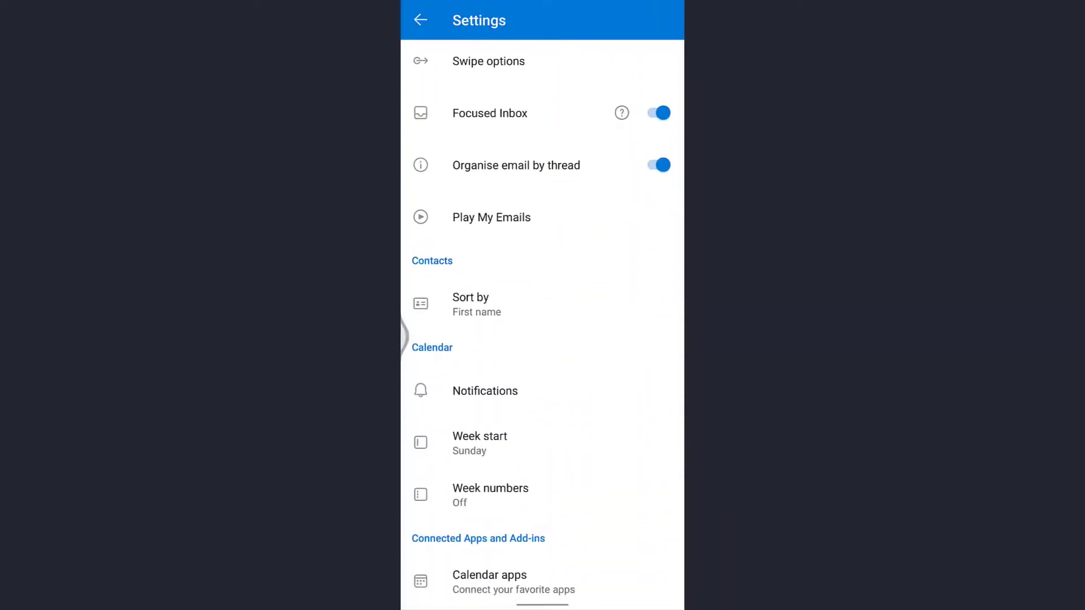
scroll(543, 339, down, 3)
scroll(543, 339, down, 3)
scroll(543, 339, down, 3)
scroll(543, 340, down, 2)
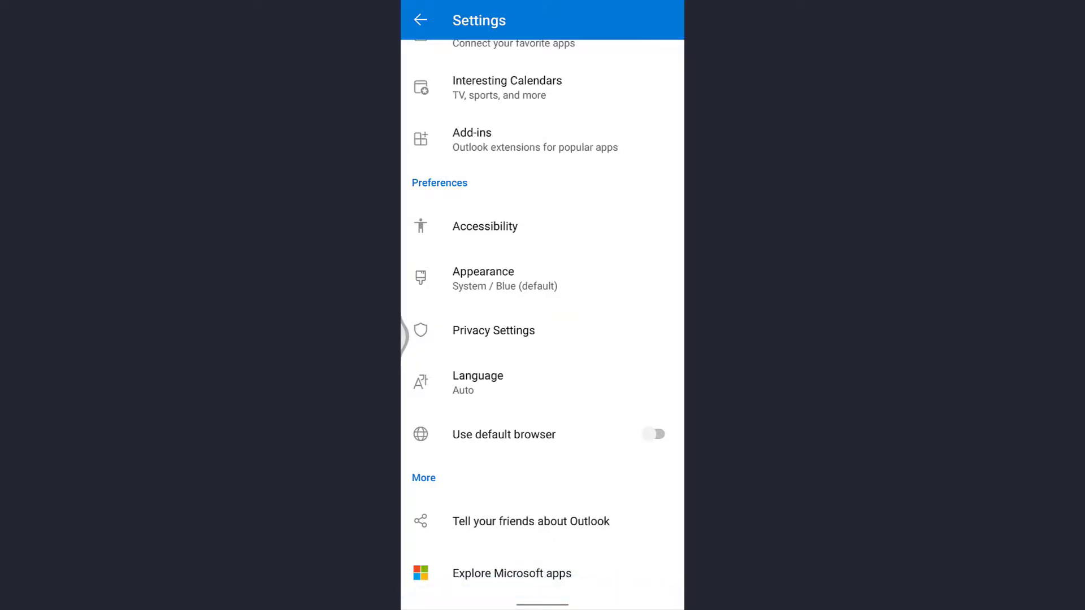
Set the app language to Pilipino so the inbox reloads in Filipino.
click(594, 382)
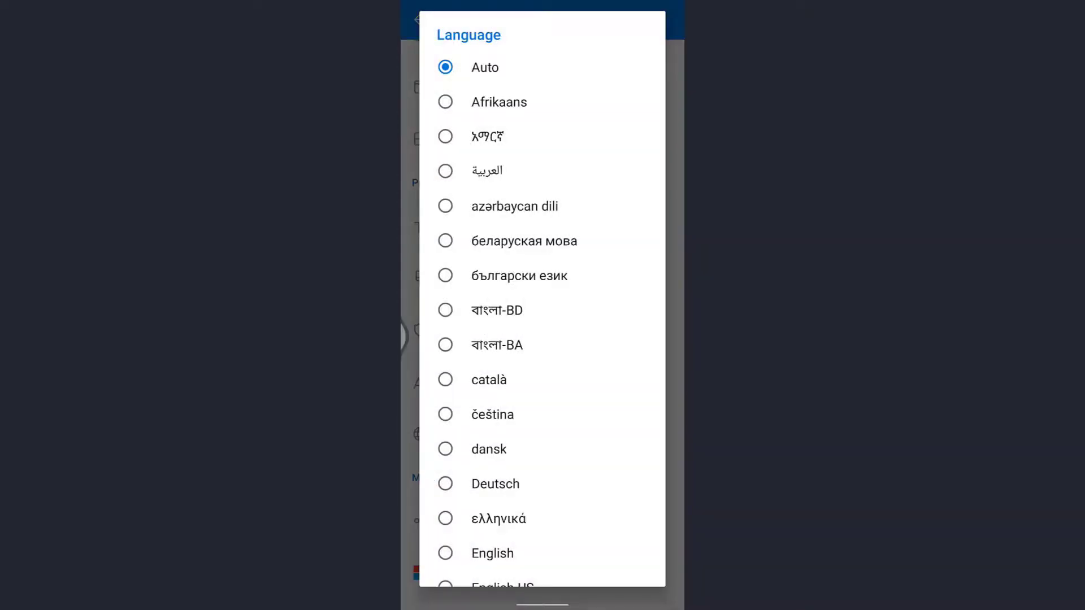
scroll(543, 340, down, 3)
scroll(543, 340, down, 2)
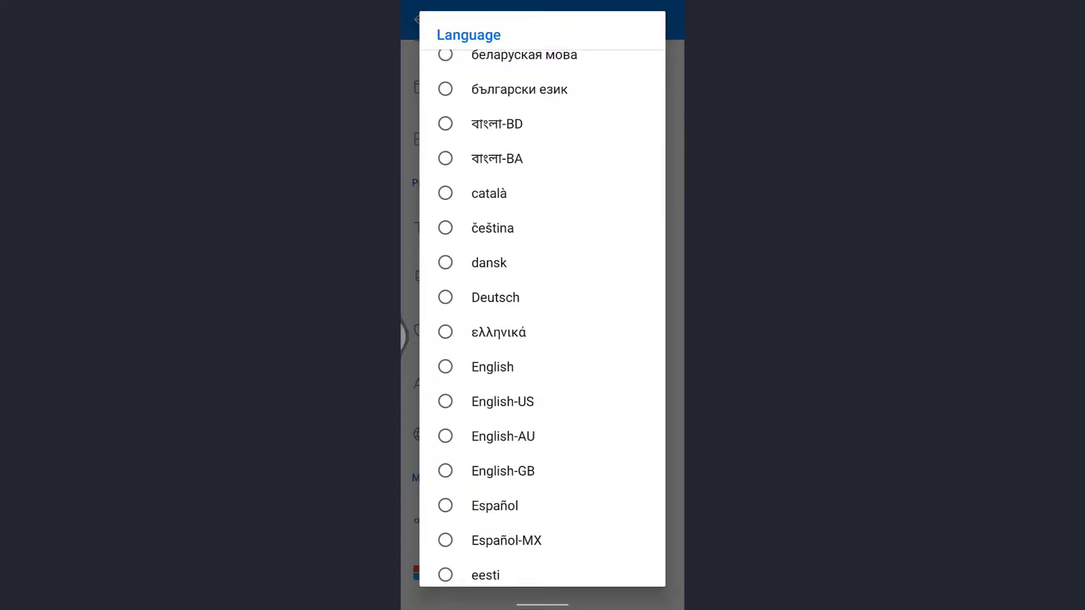
scroll(543, 339, down, 3)
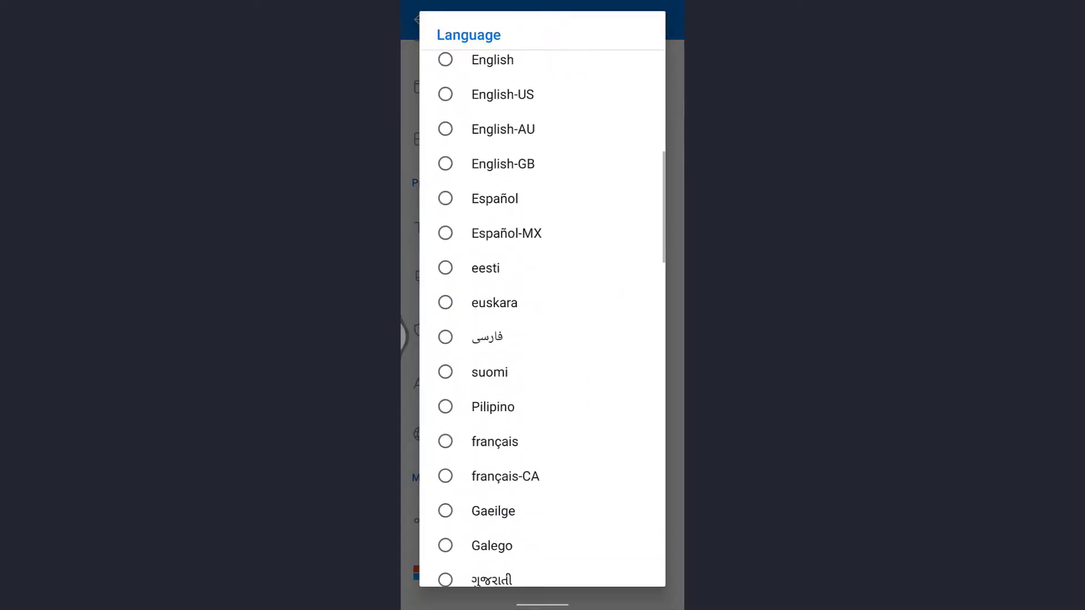
scroll(543, 339, down, 3)
scroll(543, 339, down, 2)
scroll(542, 339, up, 5)
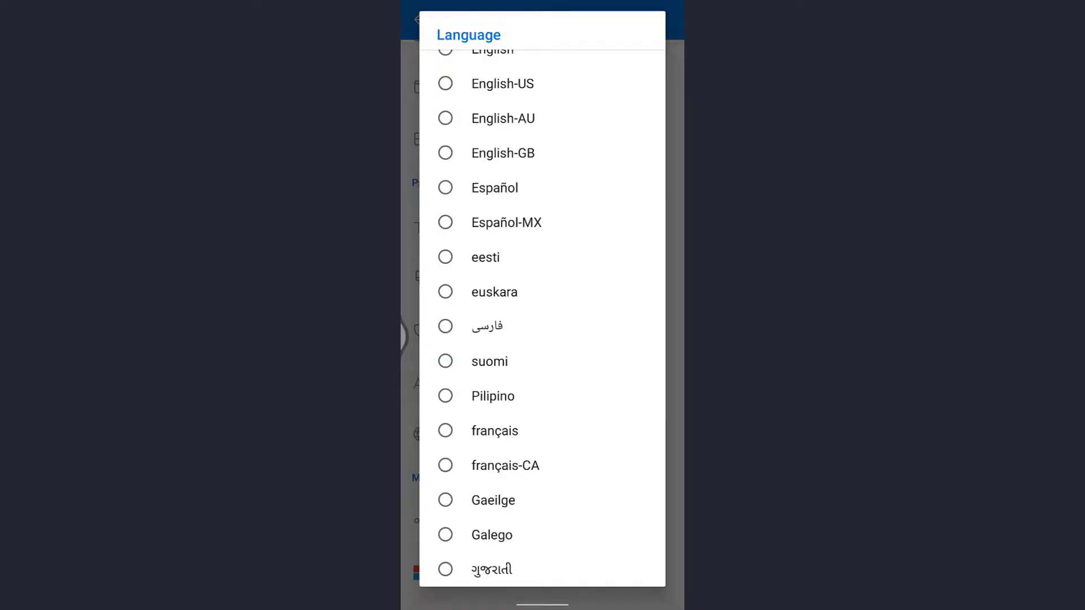
click(493, 396)
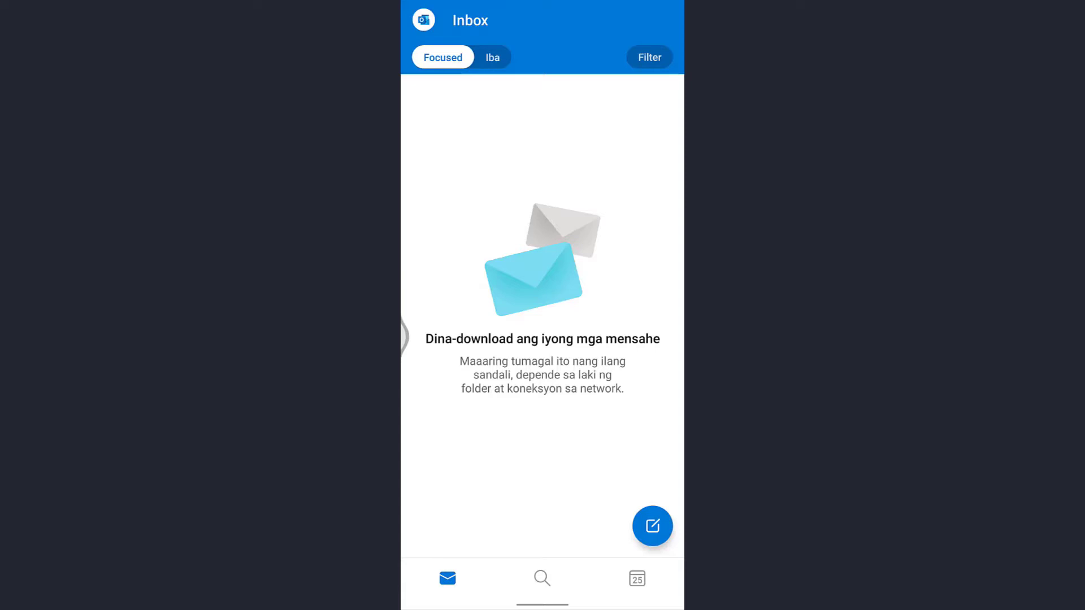
key(super)
scroll(543, 339, down, 3)
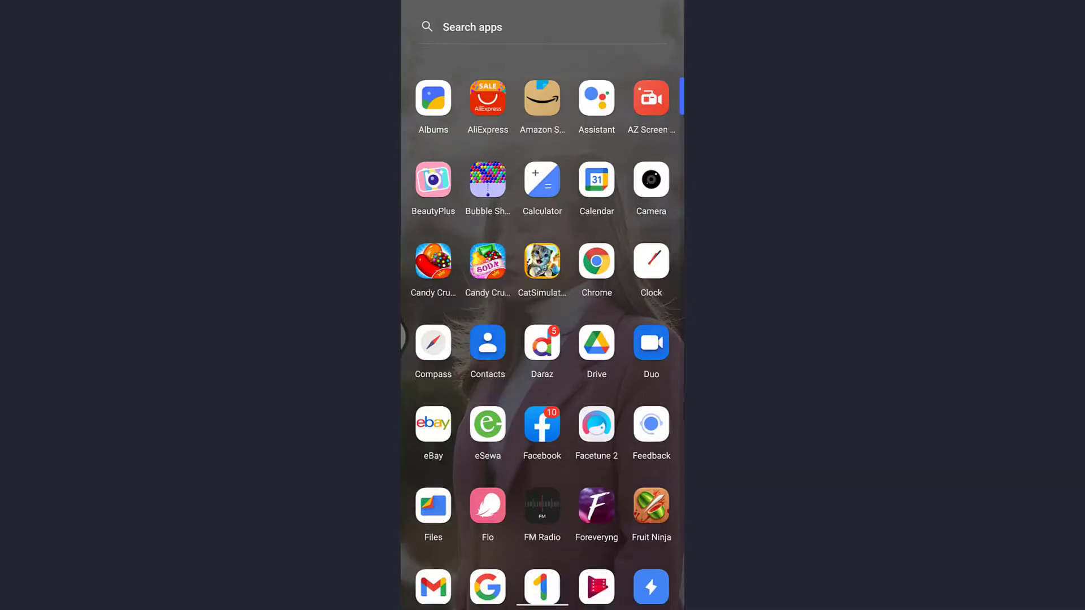
click(542, 342)
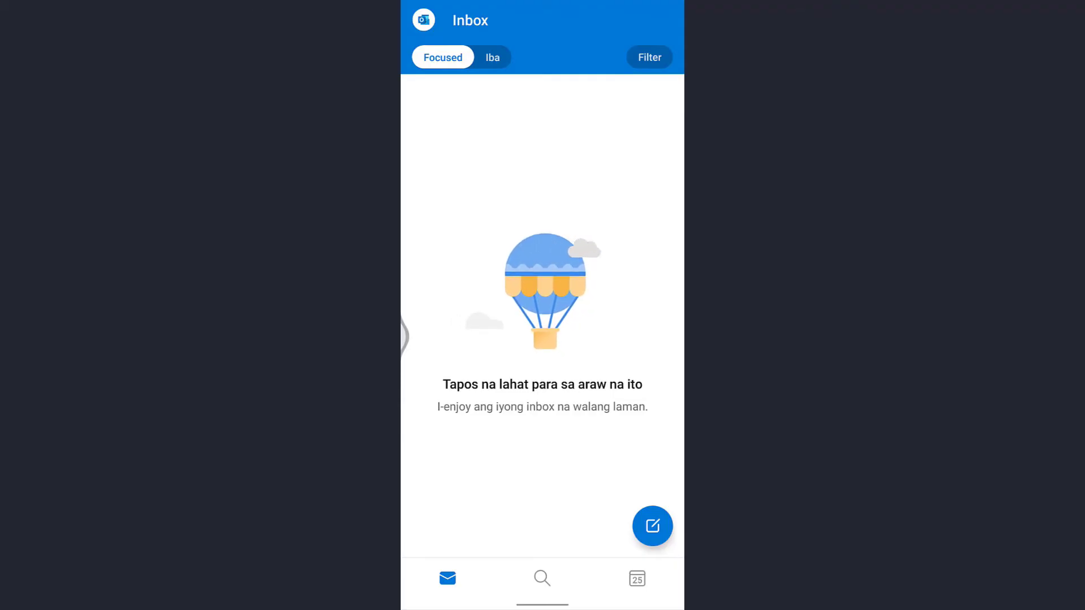
click(636, 578)
click(542, 578)
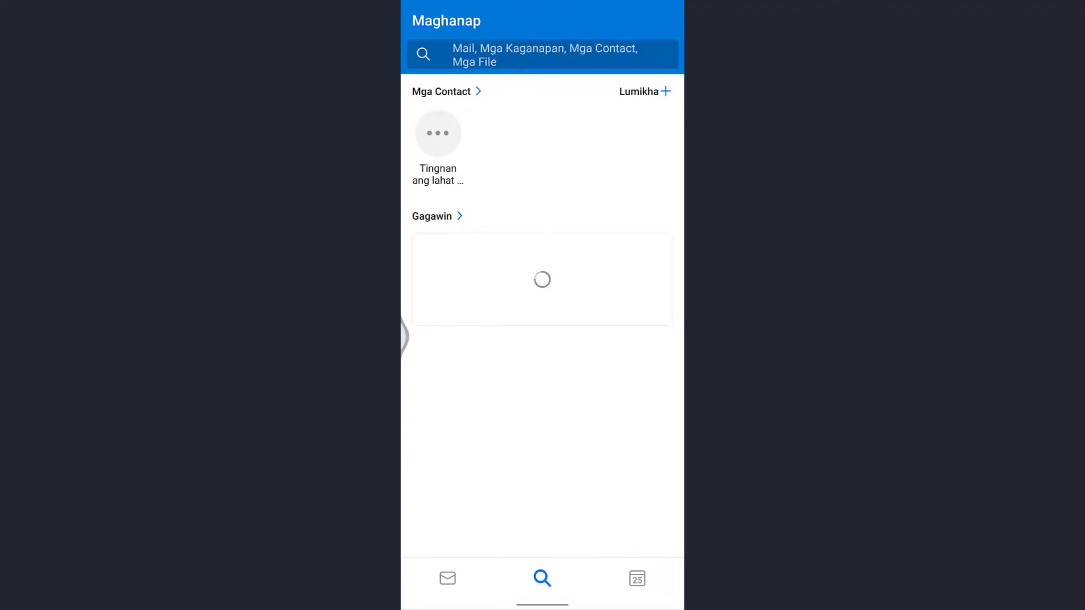
click(448, 578)
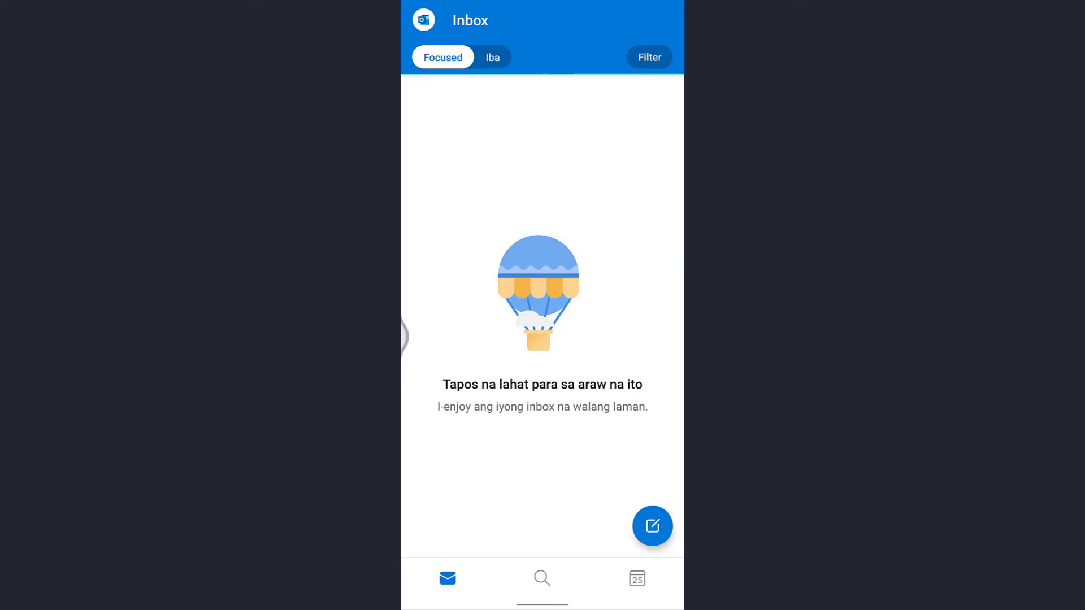